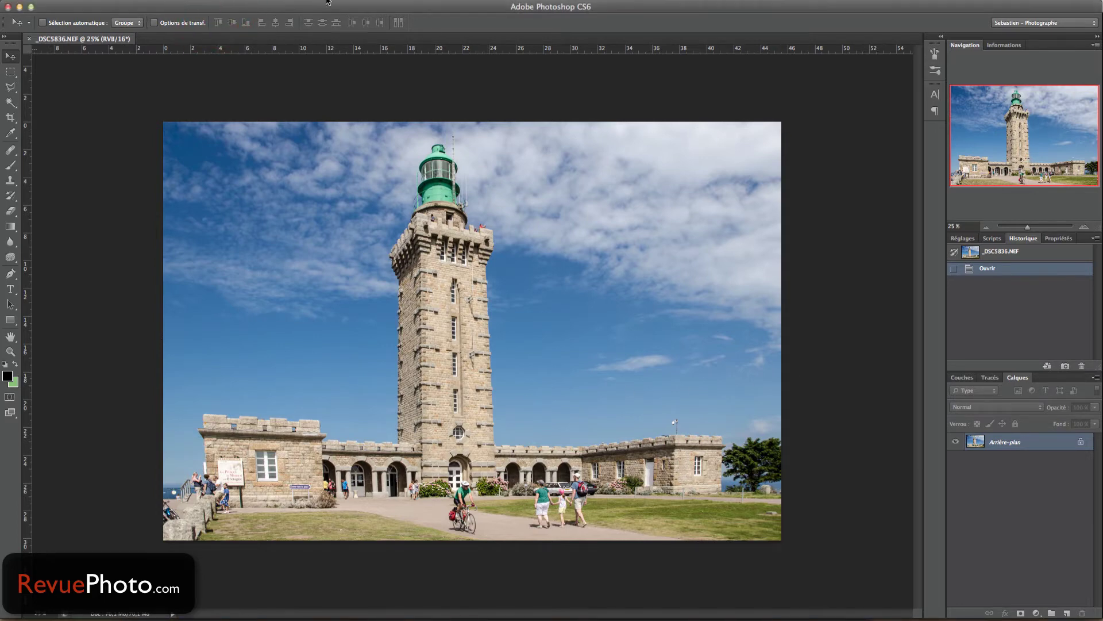
# Fit the lighthouse image within limits of 2000 pixels wide and 2000 pixels high using Adapter l'image
pyautogui.click(96, 1)
pyautogui.moveTo(132, 241)
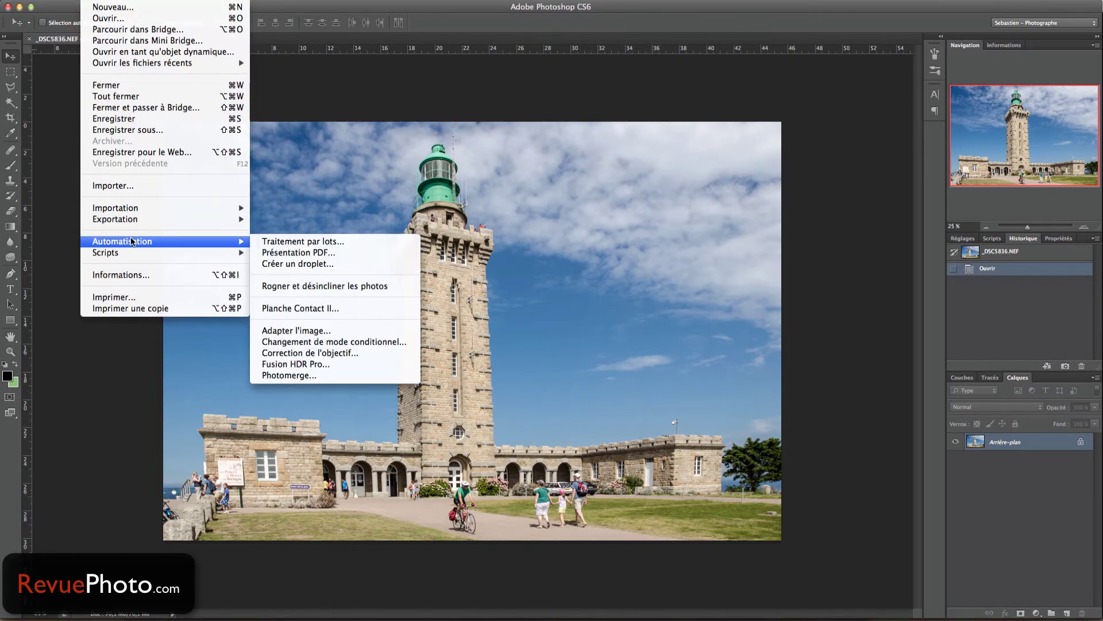
pyautogui.click(307, 330)
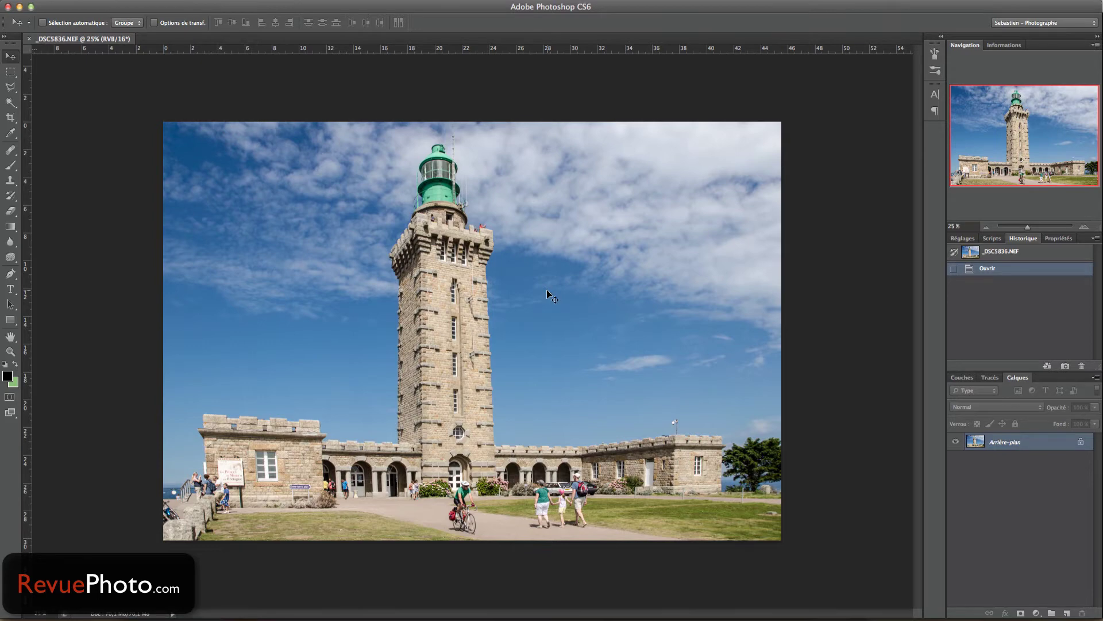
pyautogui.moveTo(547, 294); pyautogui.dragTo(494, 293)
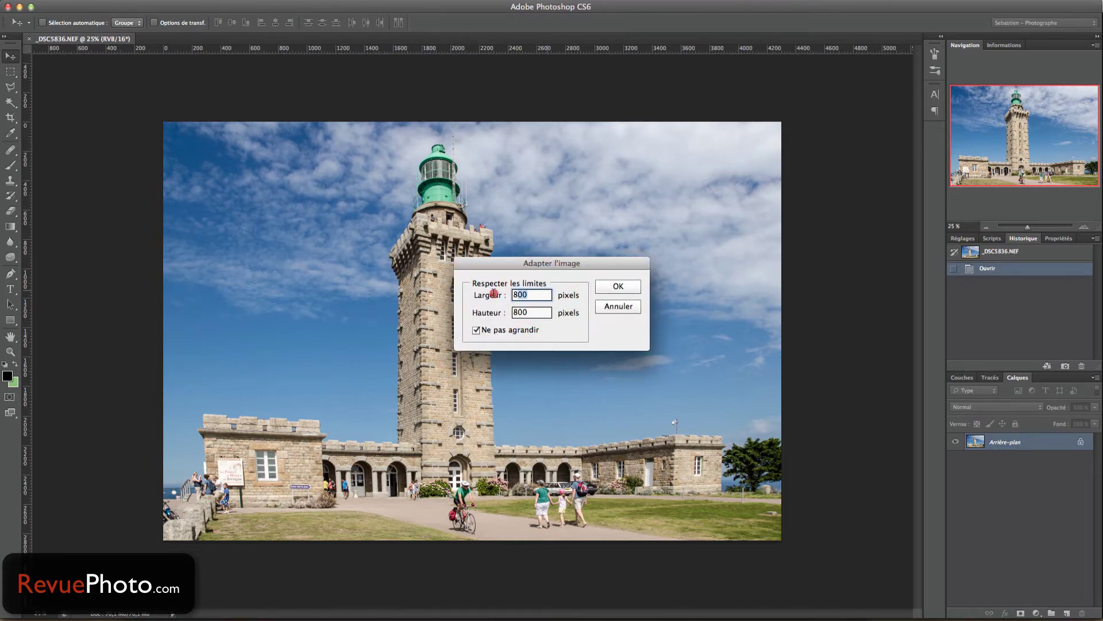
pyautogui.write('200')
pyautogui.press('Tab')
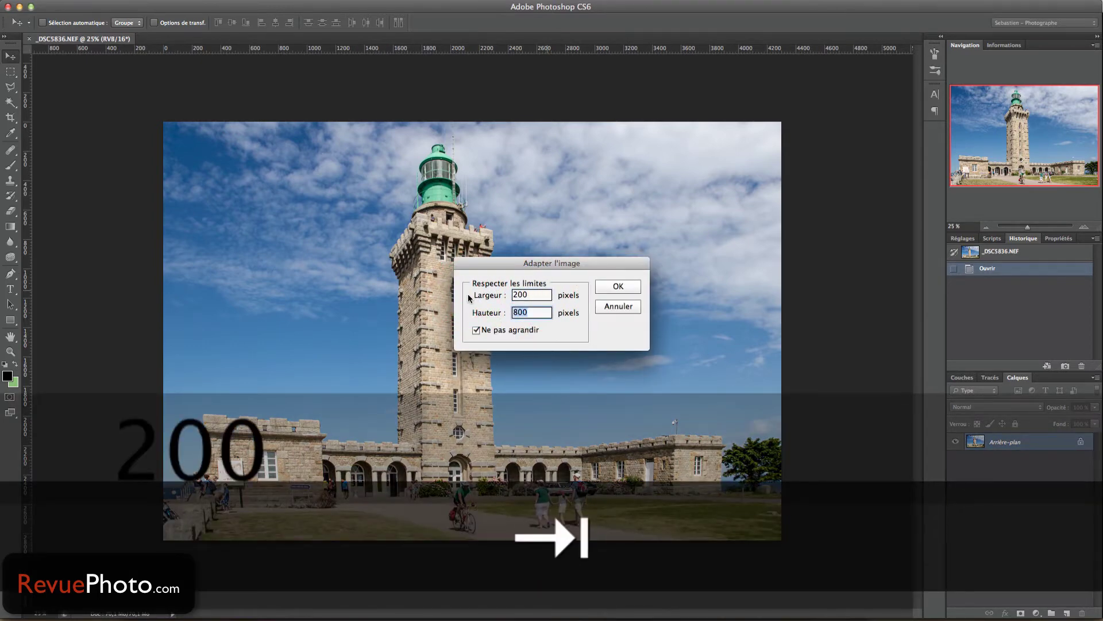
pyautogui.hotkey('shift', 'Tab')
pyautogui.press('Right')
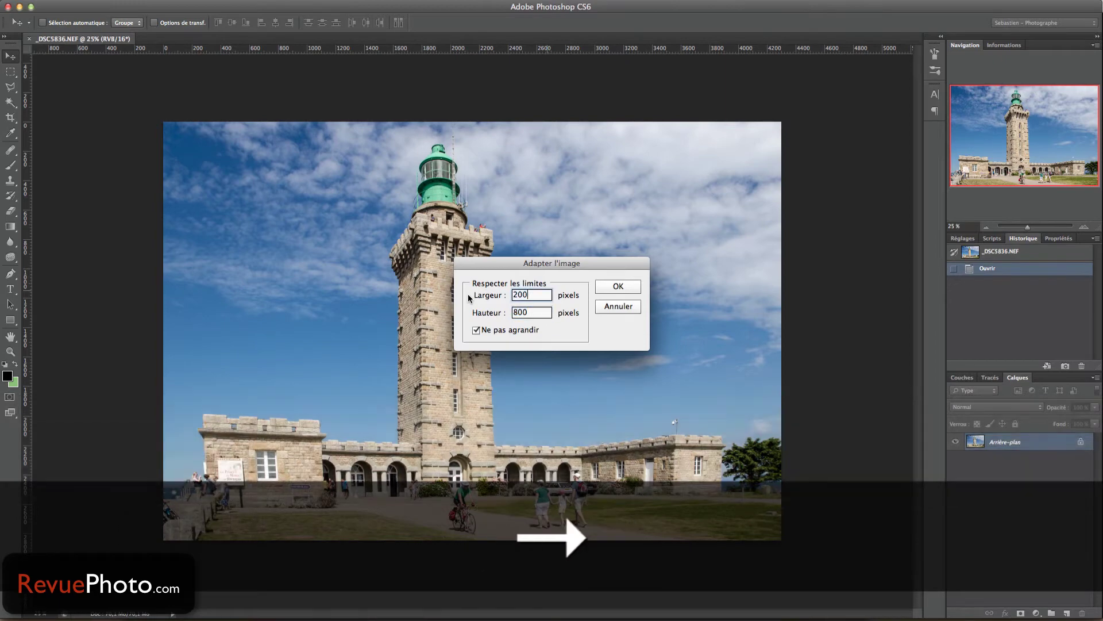
pyautogui.write('0')
pyautogui.press('Tab')
pyautogui.write('2000')
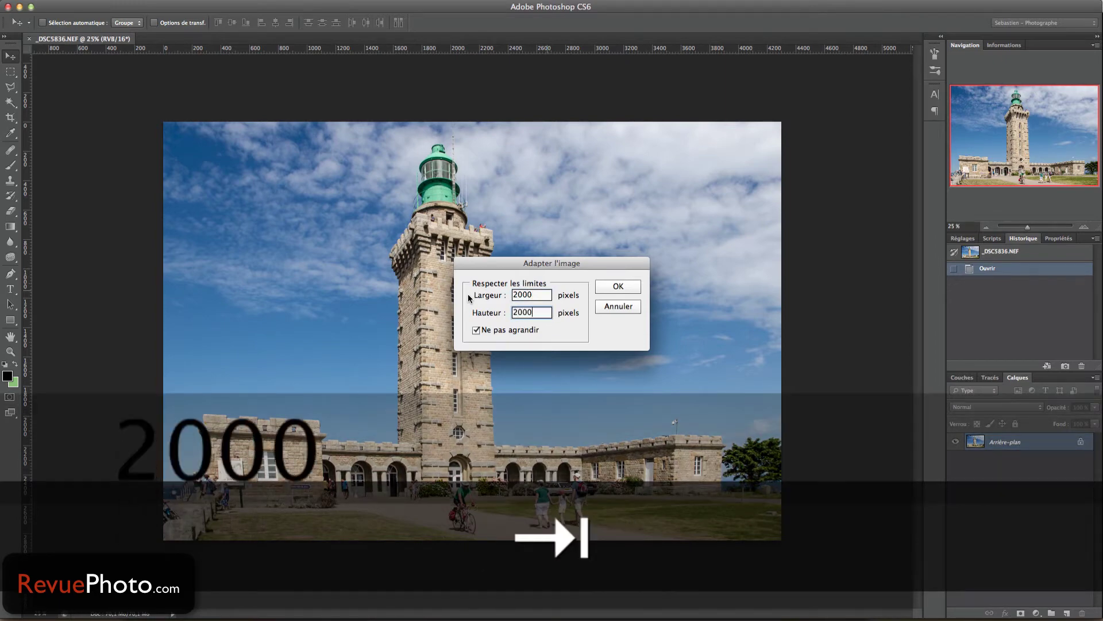
pyautogui.click(615, 287)
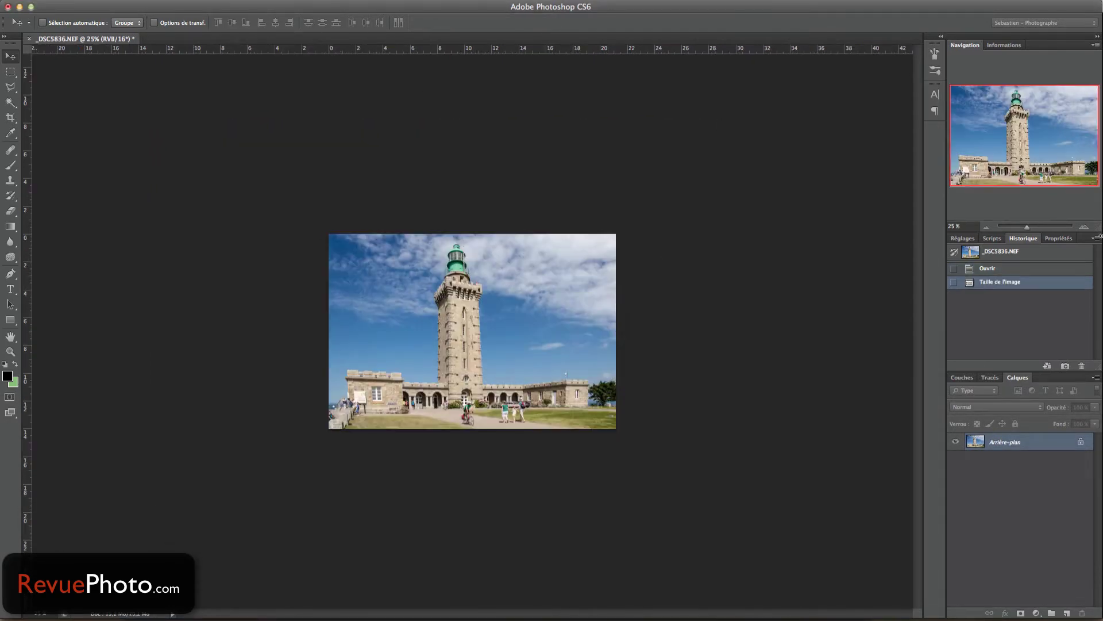
# Open the Netteté optimisée sharpening filter for the resized image with the view at 100%
pyautogui.click(1083, 227)
pyautogui.click(1084, 228)
pyautogui.click(1084, 227)
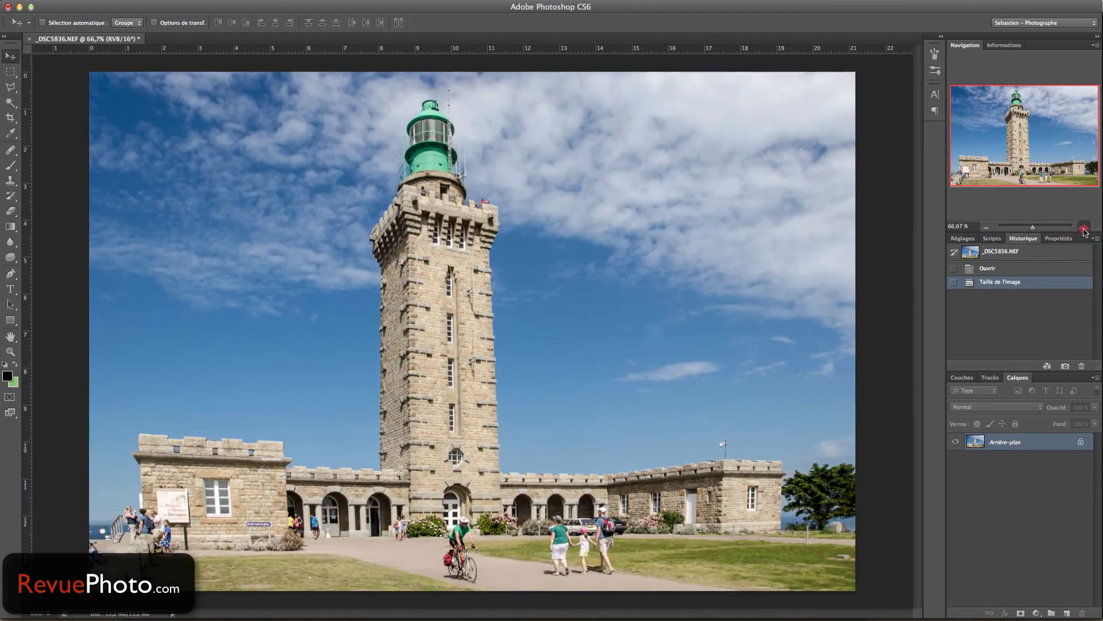
pyautogui.click(1083, 228)
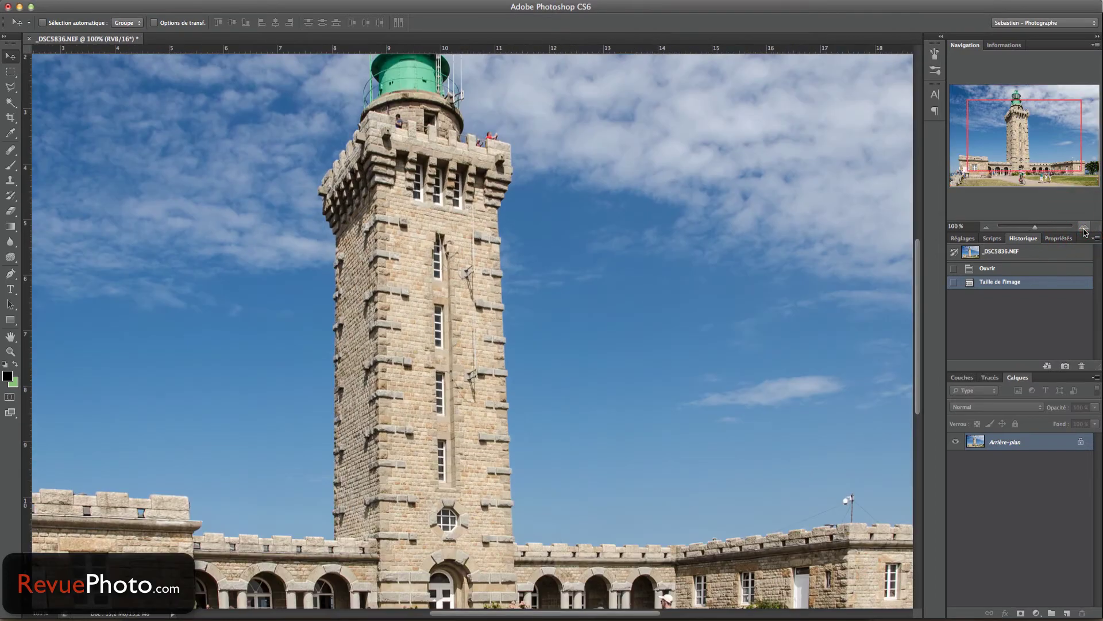
pyautogui.click(314, 4)
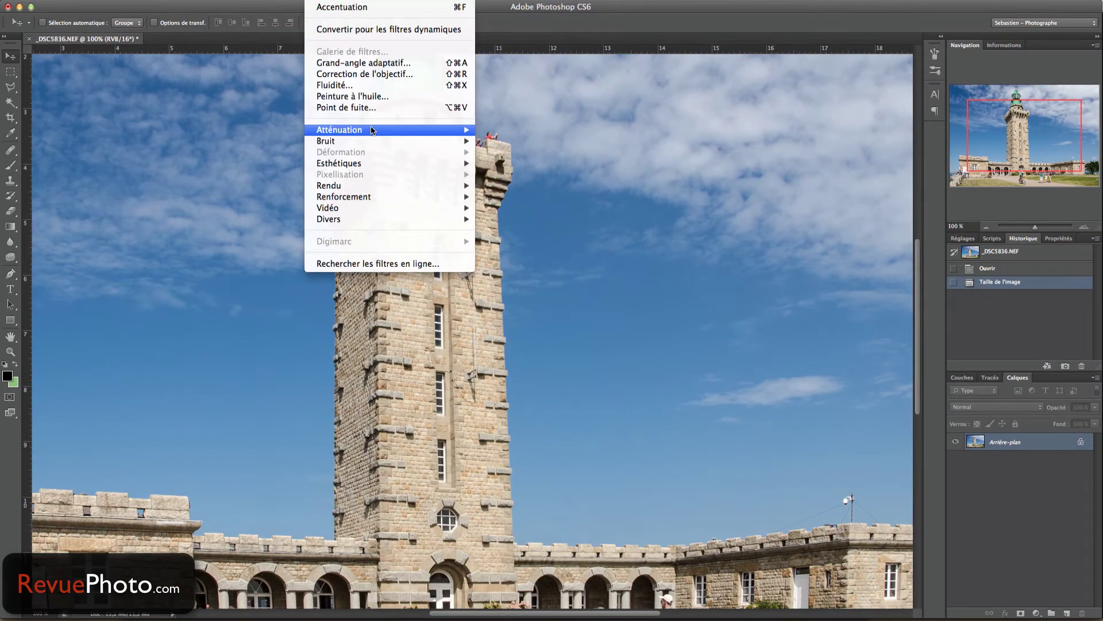
pyautogui.moveTo(381, 131)
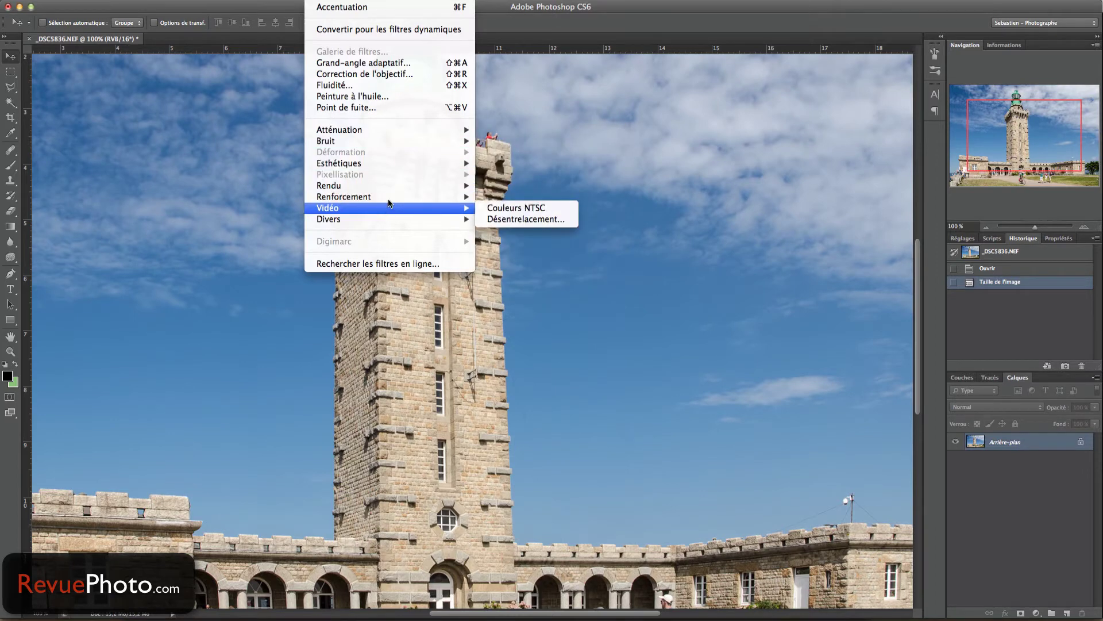
pyautogui.moveTo(387, 196)
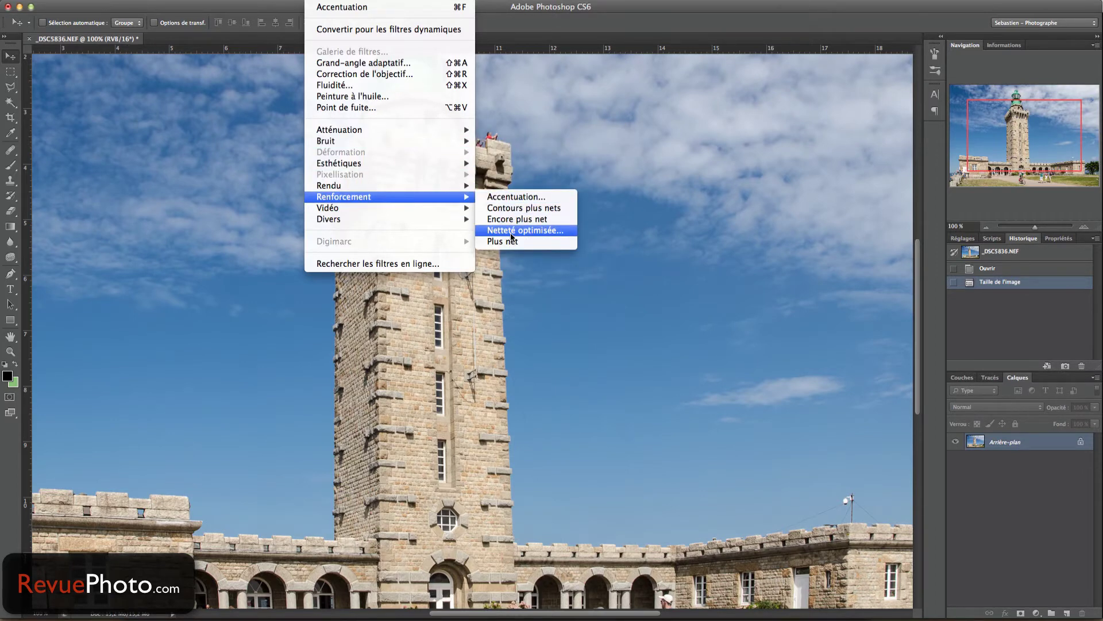
pyautogui.click(509, 231)
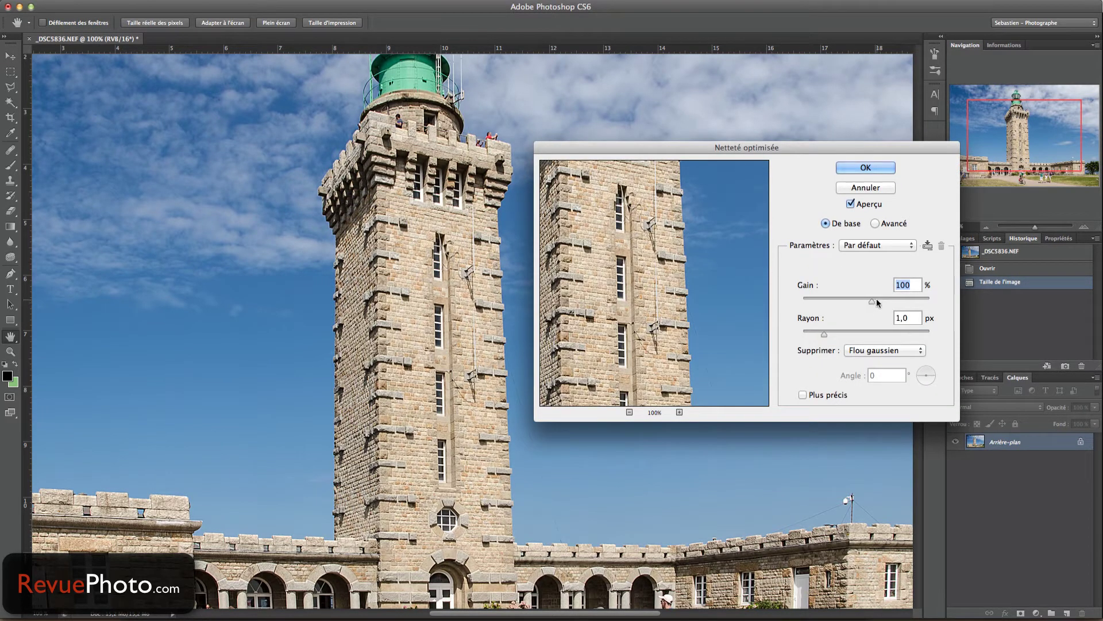
# Set the sharpening gain to 80% and the radius to 0,8 px
pyautogui.click(851, 290)
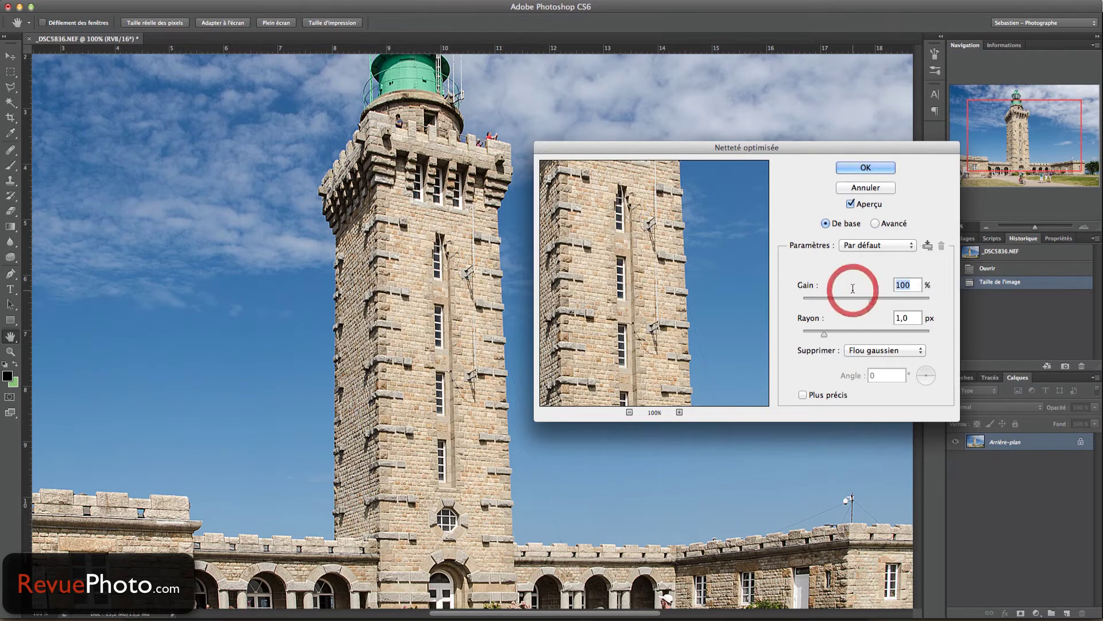
pyautogui.write('80')
pyautogui.press('Tab')
pyautogui.press('Right')
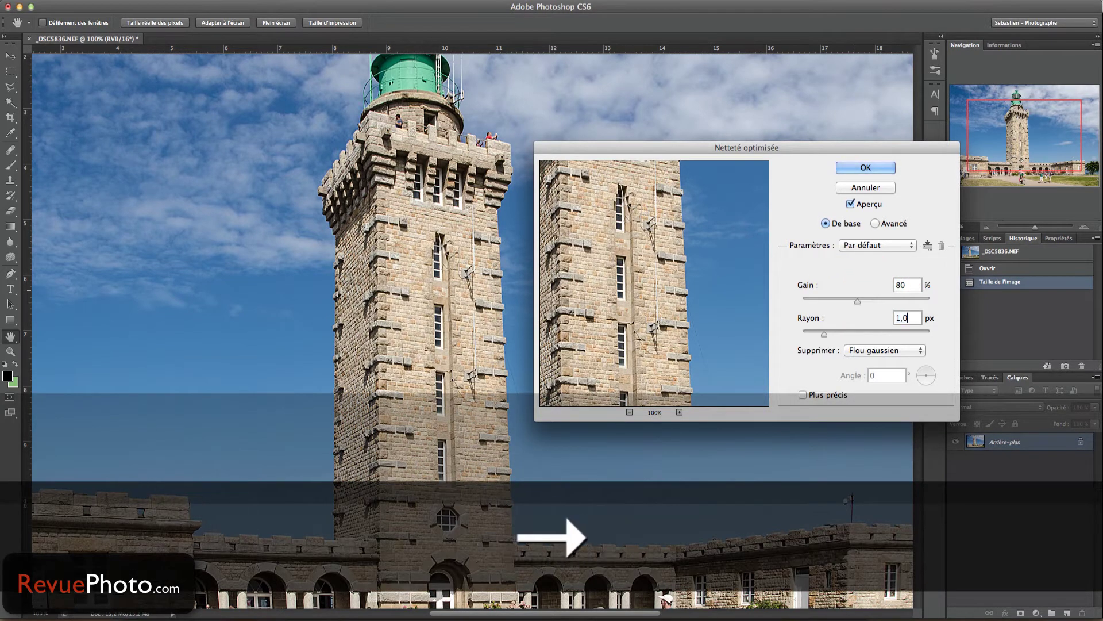
pyautogui.write('0,8')
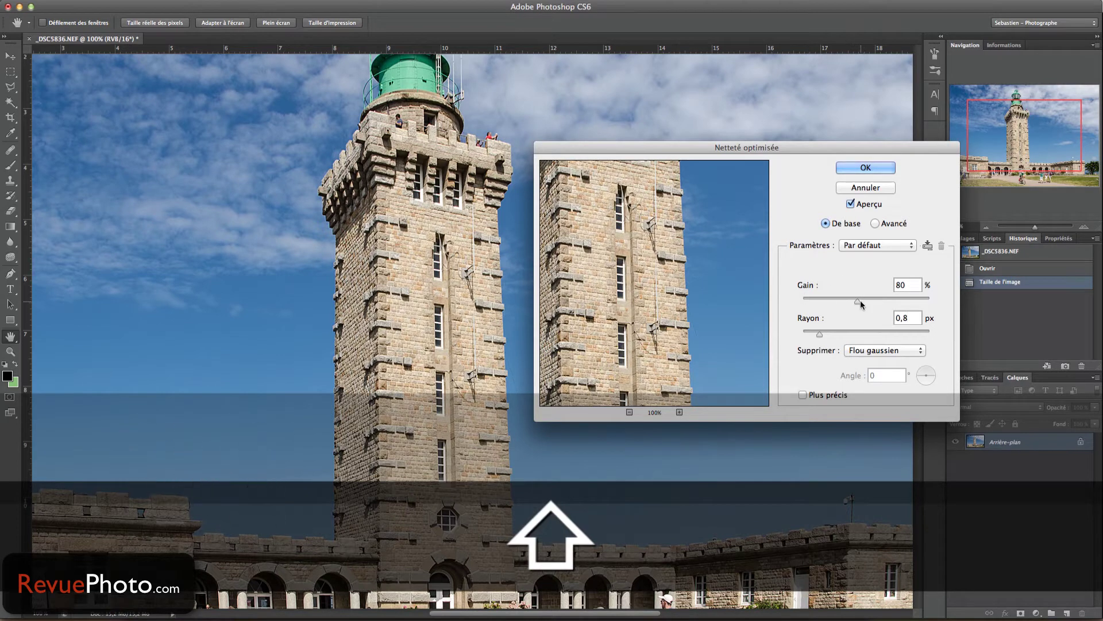
# Set the sharpening gain to 60% and the radius to 0,6 px, then apply the filter
pyautogui.click(847, 285)
pyautogui.press('shift')
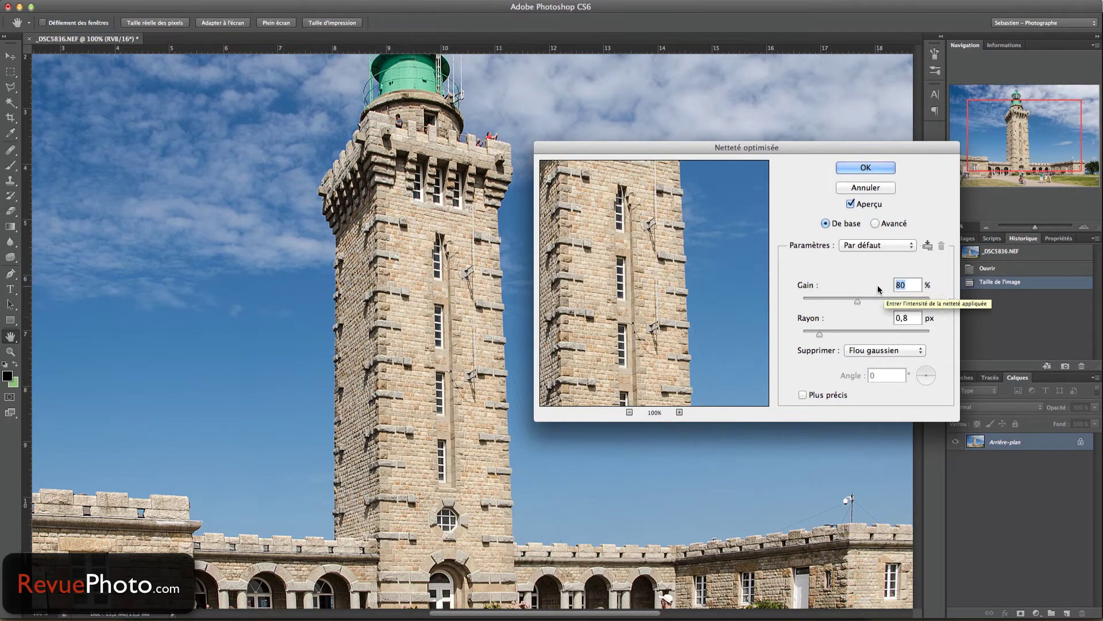
pyautogui.press('shift')
pyautogui.write('60')
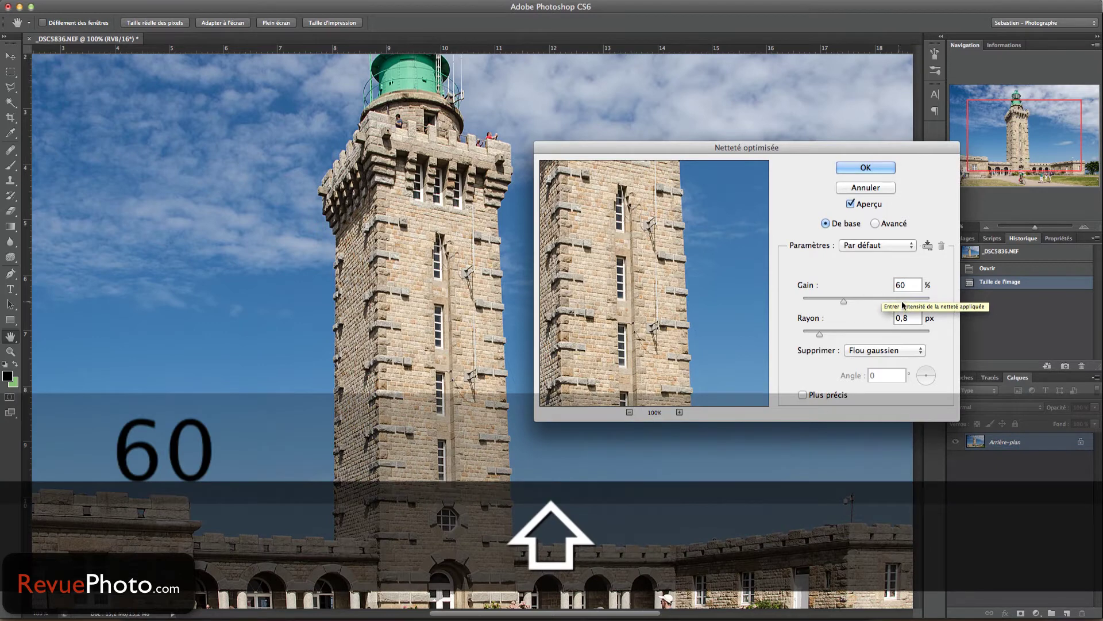
pyautogui.write('0,6')
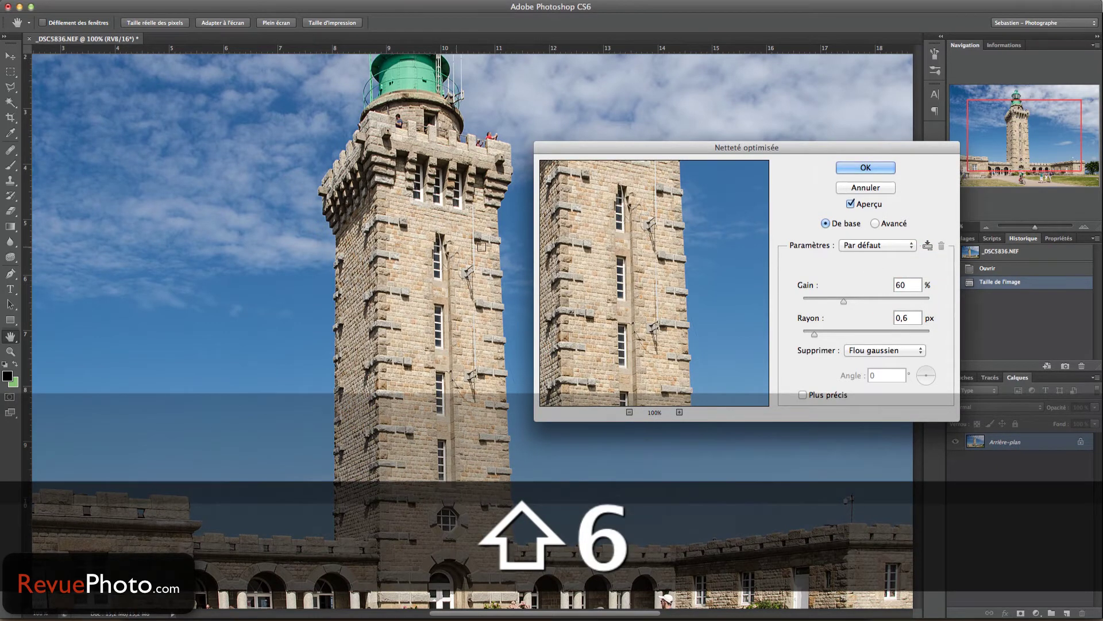
pyautogui.click(629, 250)
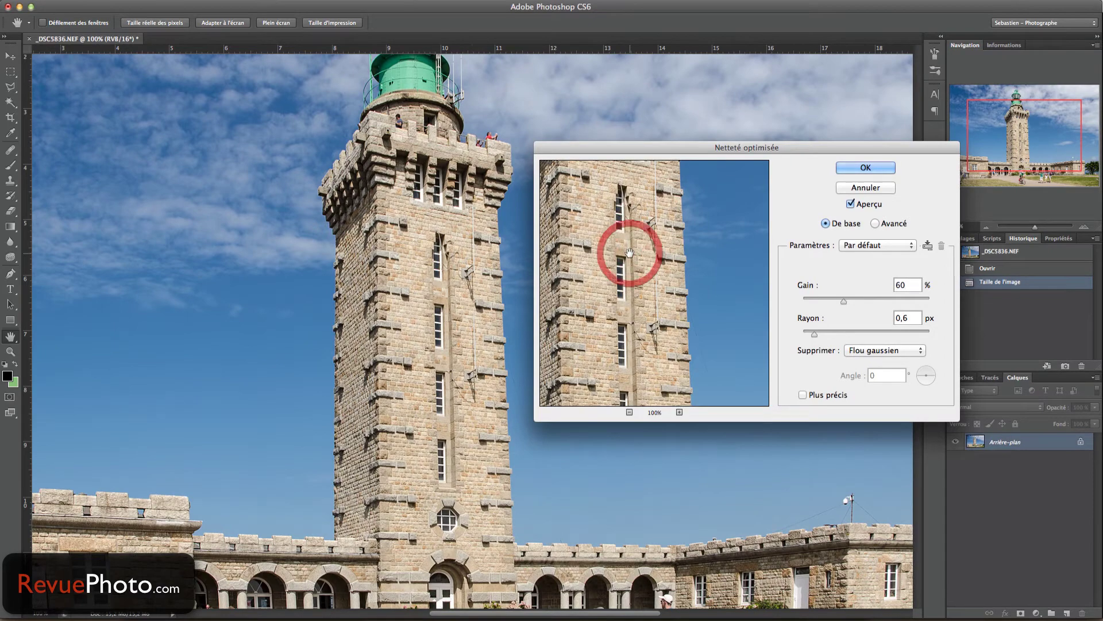
pyautogui.click(860, 168)
pyautogui.press('v')
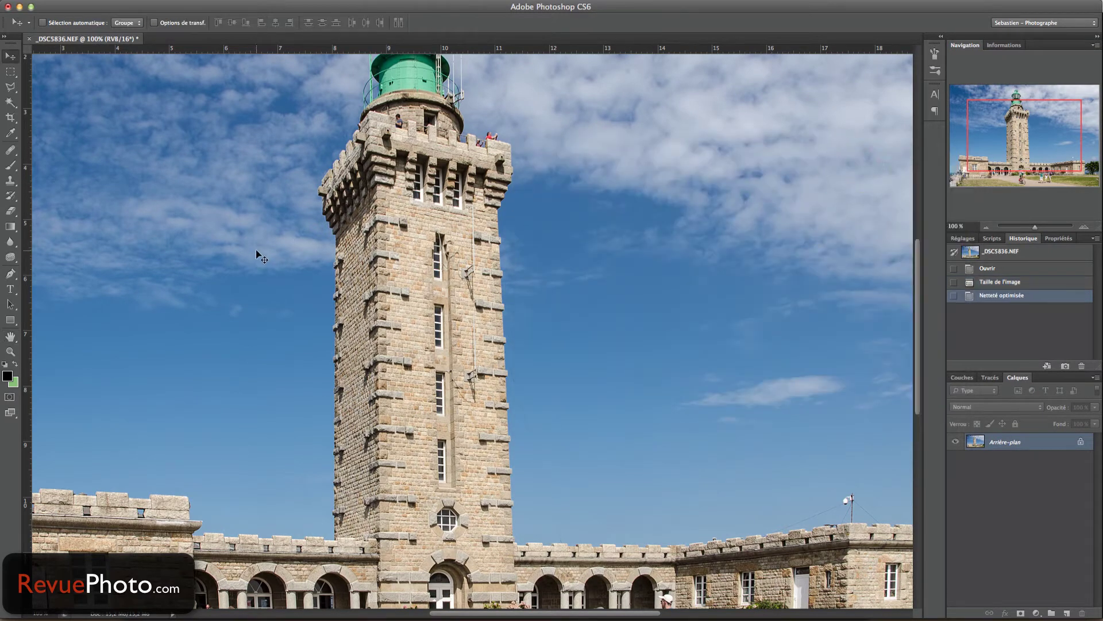
# Fit the sharpened image within limits of 1920 pixels wide and 1080 pixels high using Adapter l'image
pyautogui.click(101, 2)
pyautogui.moveTo(140, 254)
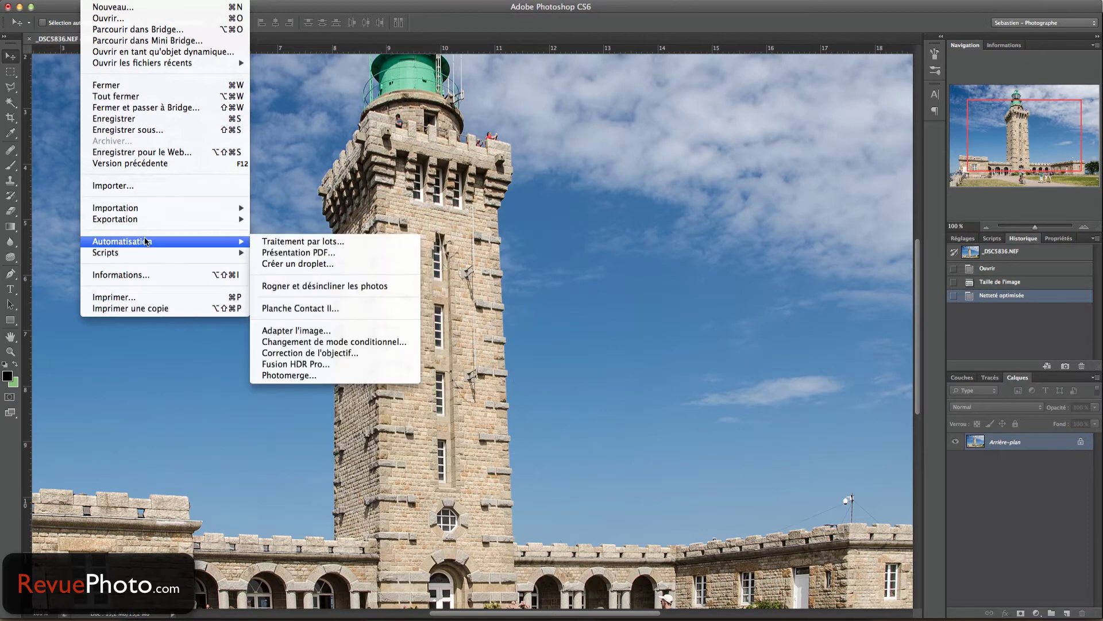
pyautogui.click(298, 332)
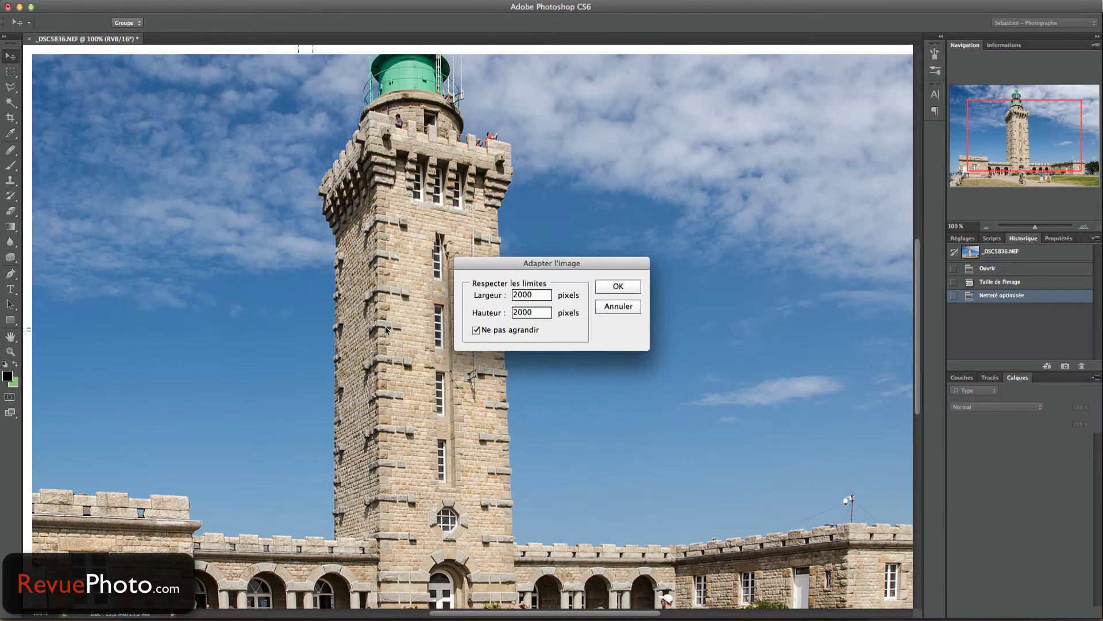
pyautogui.doubleClick(536, 299)
pyautogui.write('1920')
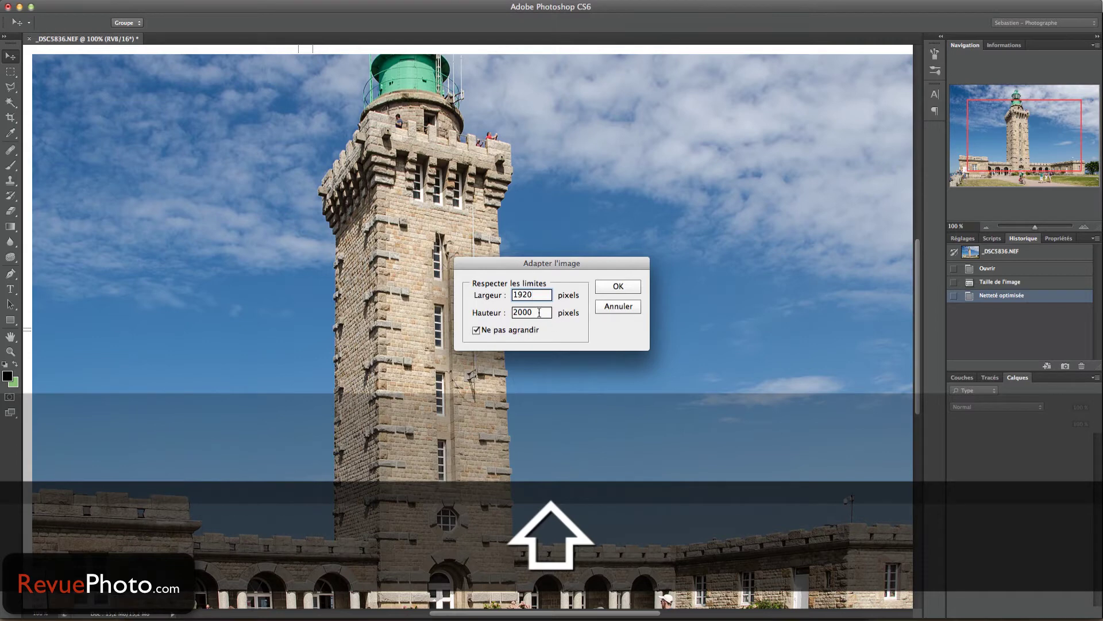
pyautogui.click(476, 312)
pyautogui.write('10')
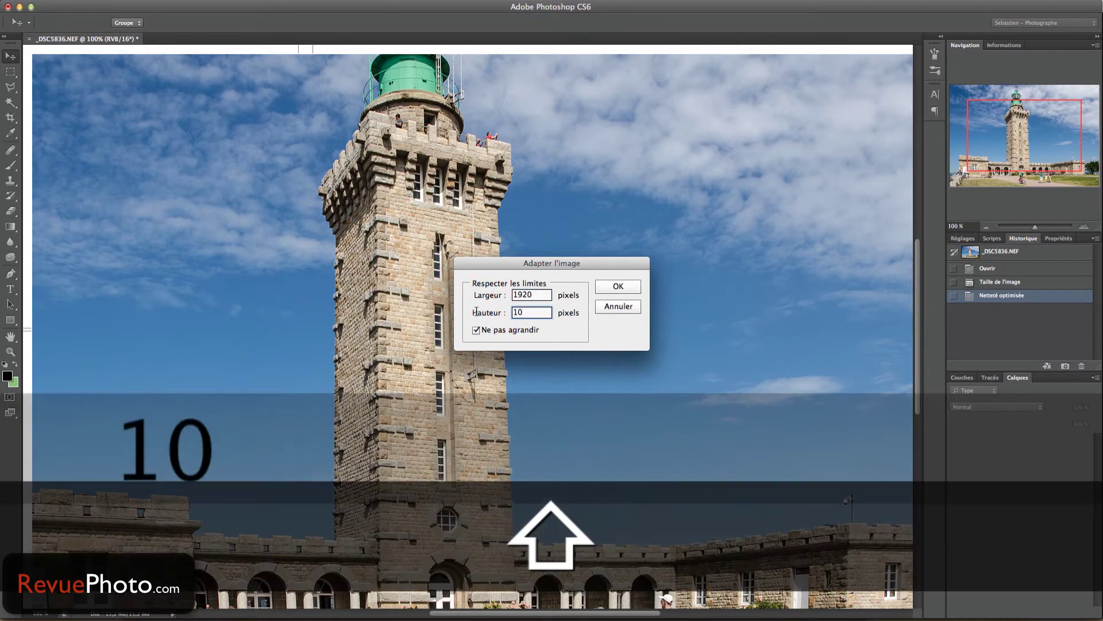
pyautogui.write('80')
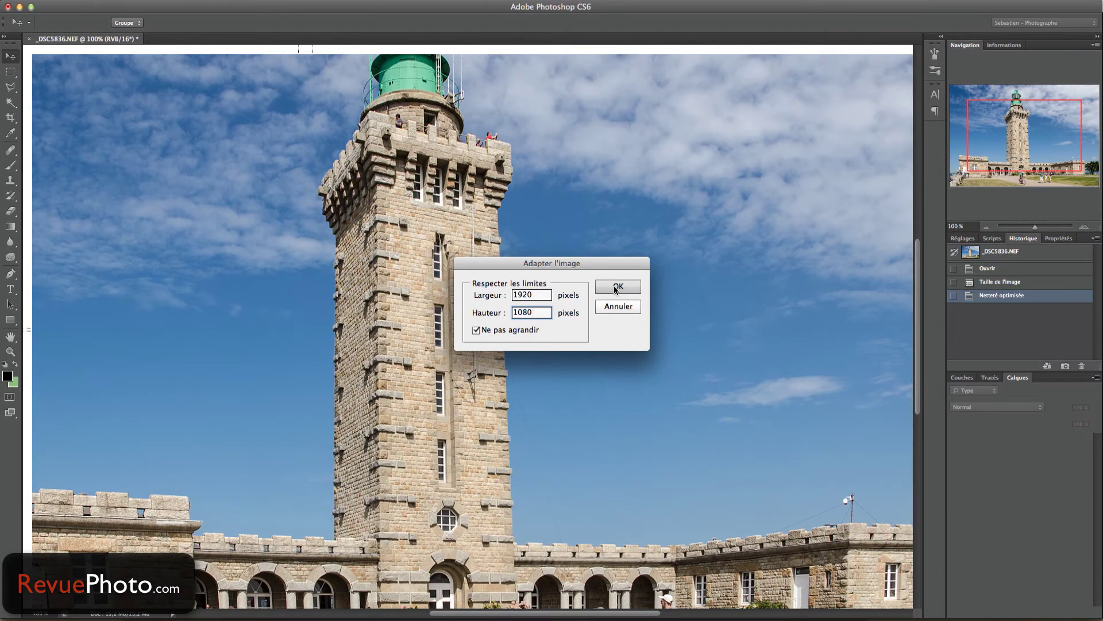
pyautogui.click(615, 287)
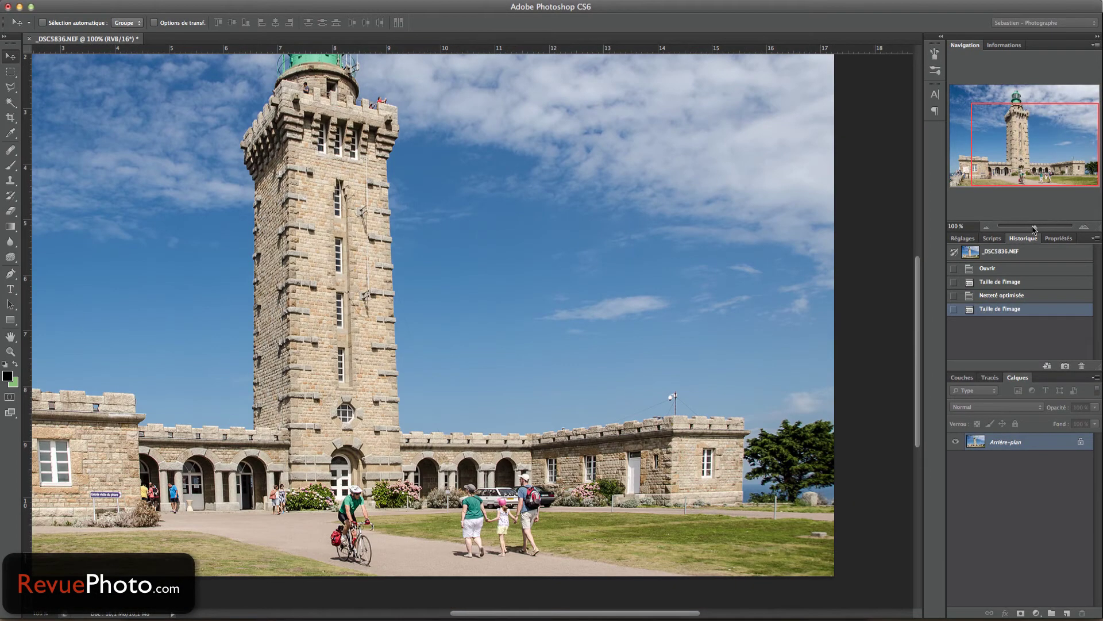
# Check the image's current pixel dimensions in the image size settings without changing them
pyautogui.click(986, 226)
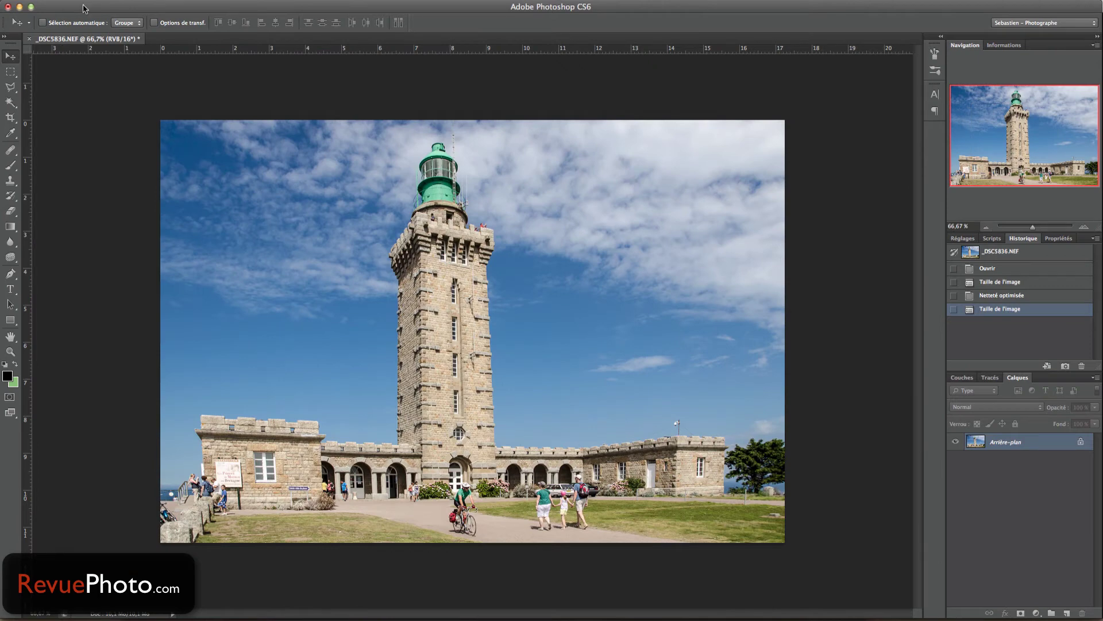
pyautogui.click(166, 0)
pyautogui.click(219, 95)
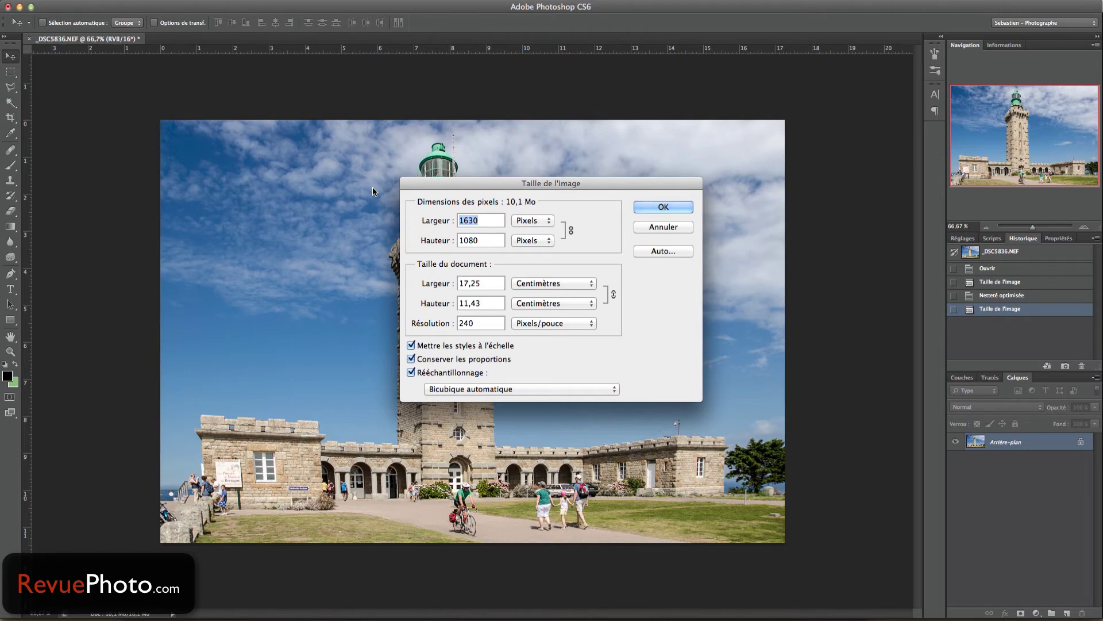
pyautogui.click(655, 227)
# Start resizing the canvas with relative sizing off and black (000000) as the canvas extension color
pyautogui.click(172, 1)
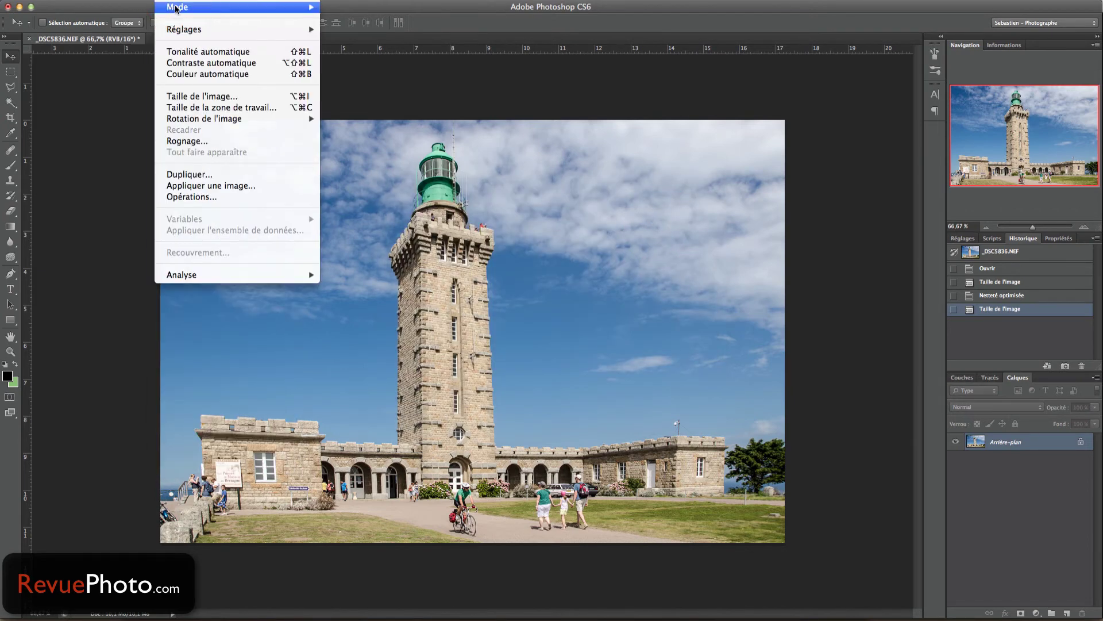
pyautogui.click(249, 109)
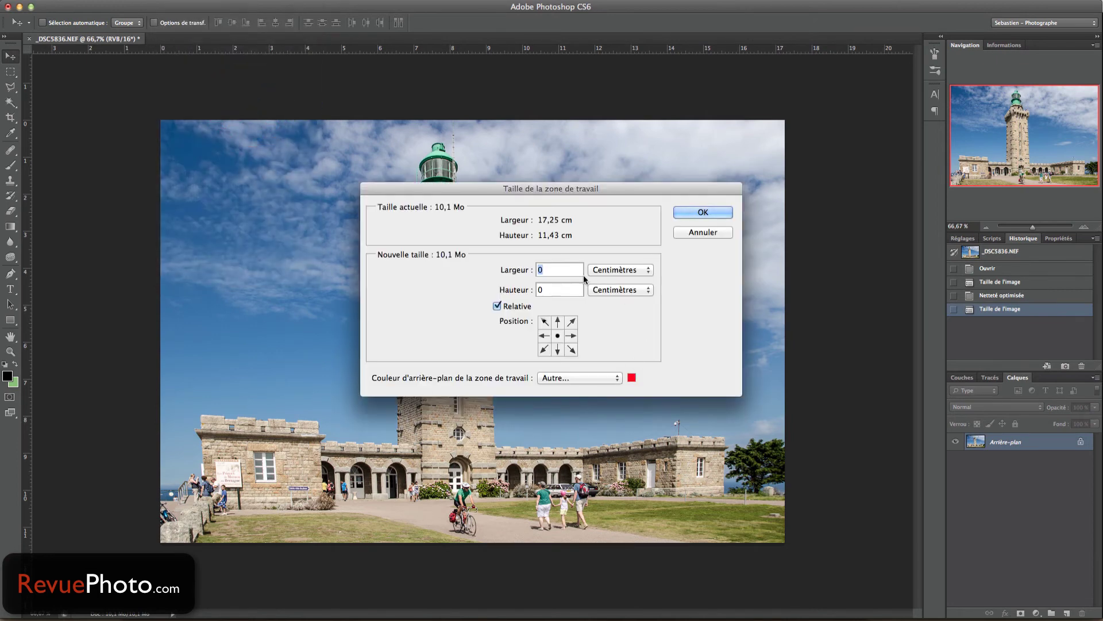
pyautogui.click(516, 305)
pyautogui.click(632, 377)
pyautogui.click(460, 419)
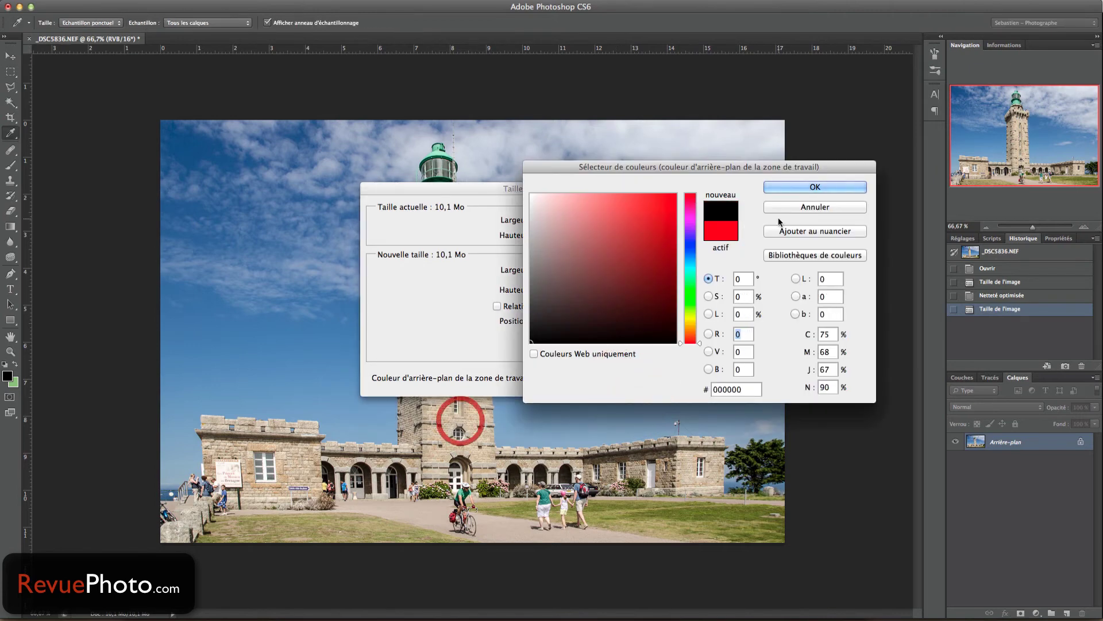
pyautogui.click(788, 186)
# Switch the canvas size units to pixels and extend the canvas width to 1920 pixels
pyautogui.click(610, 273)
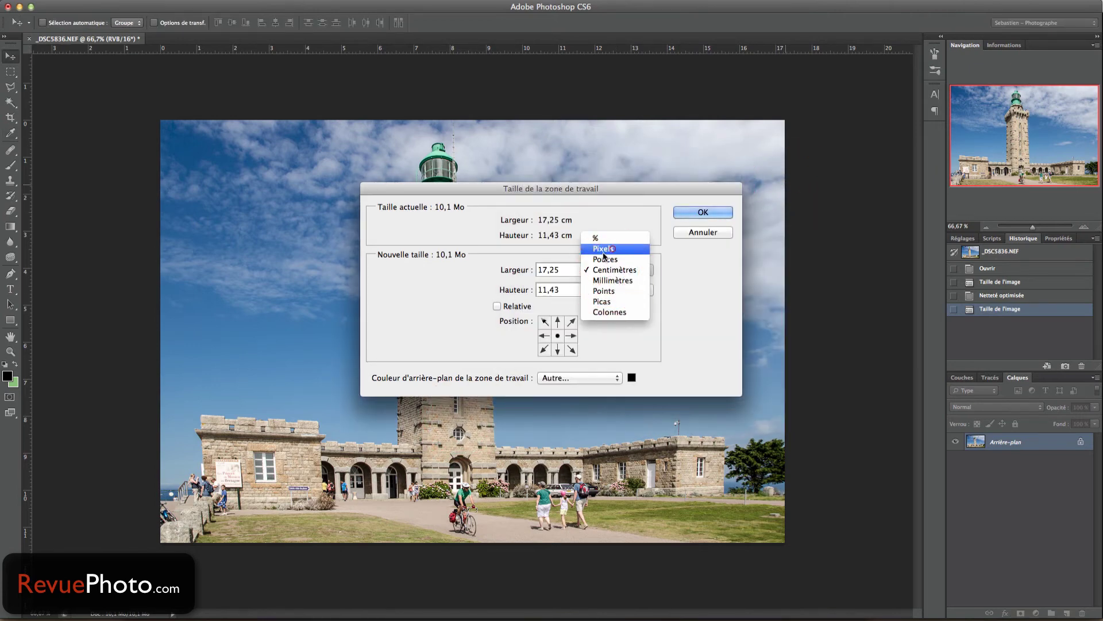
pyautogui.click(604, 248)
pyautogui.click(561, 271)
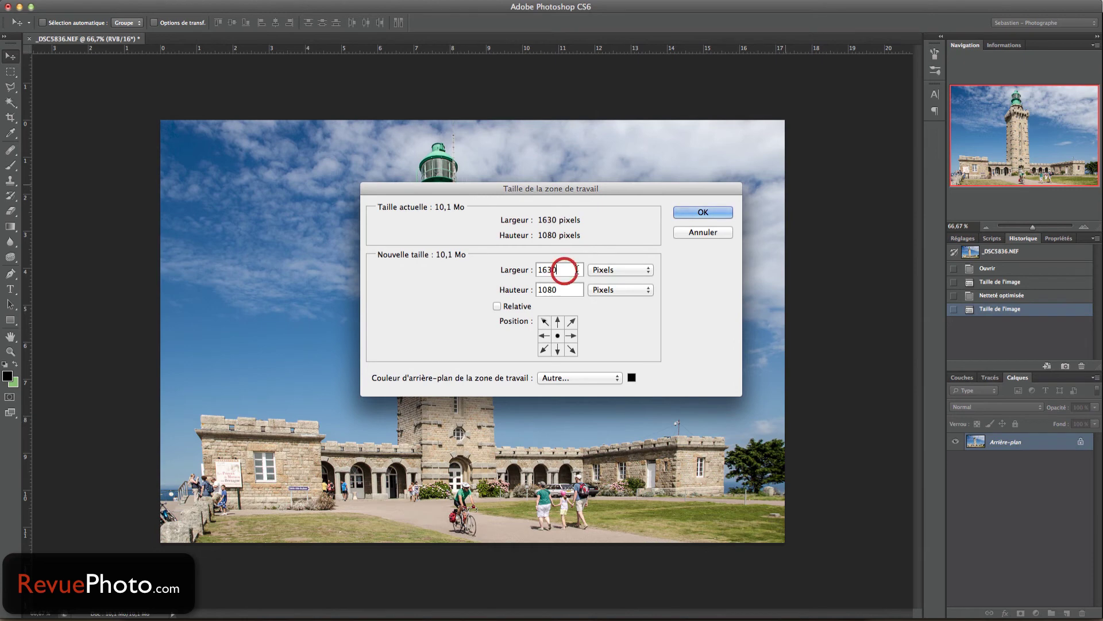
pyautogui.click(469, 270)
pyautogui.press('shift')
pyautogui.write('1920')
pyautogui.click(703, 212)
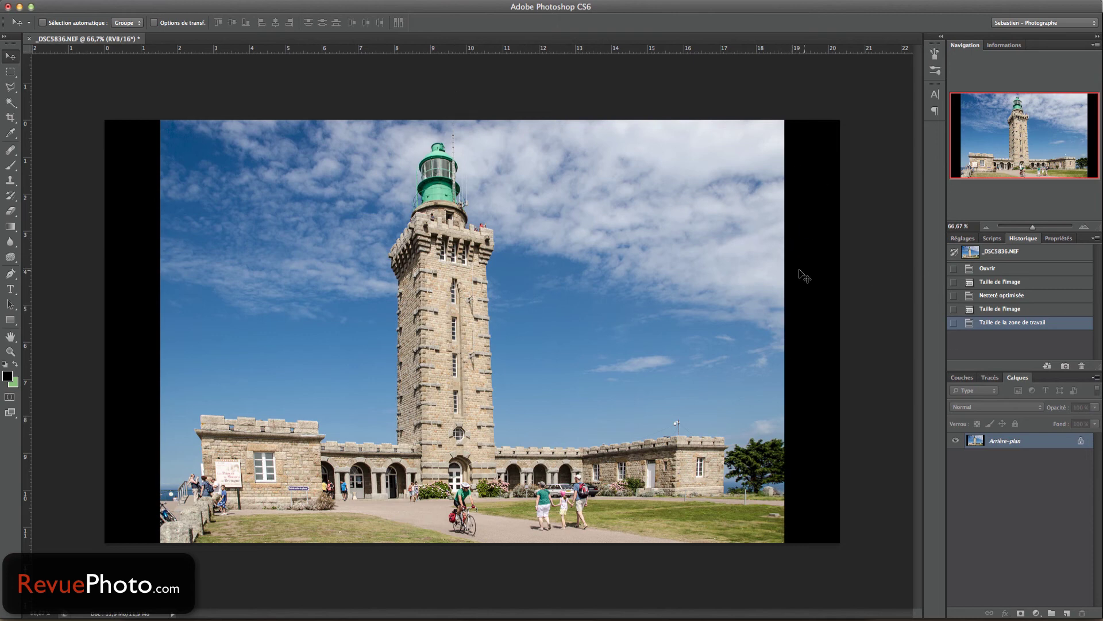
# Review the JPEG export settings in Save for Web, then leave without saving
pyautogui.click(92, 1)
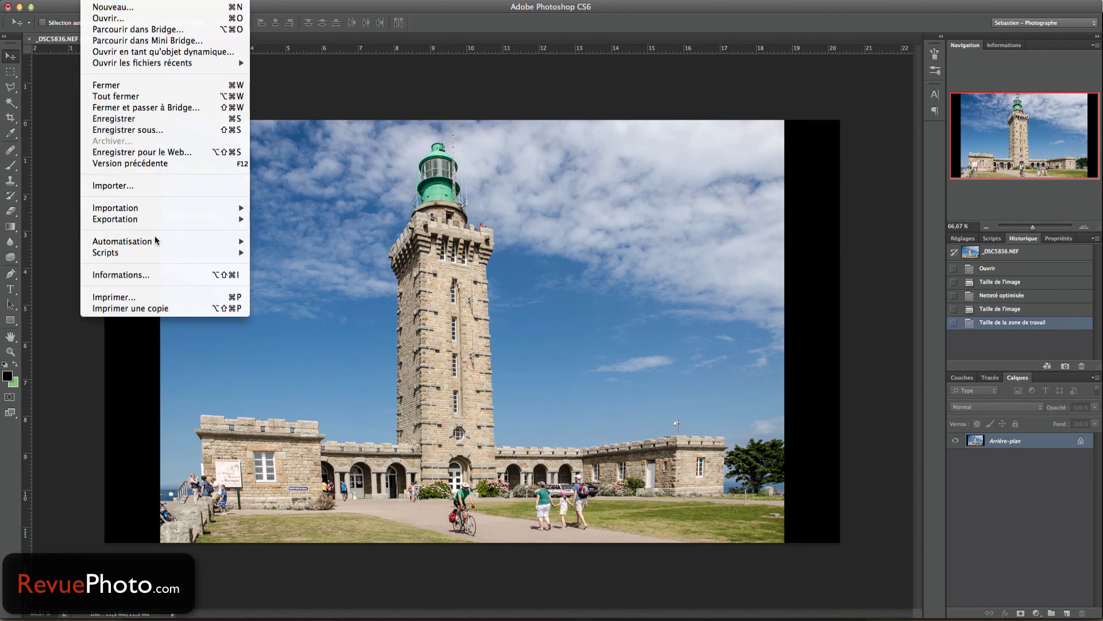
pyautogui.moveTo(154, 243)
pyautogui.click(150, 152)
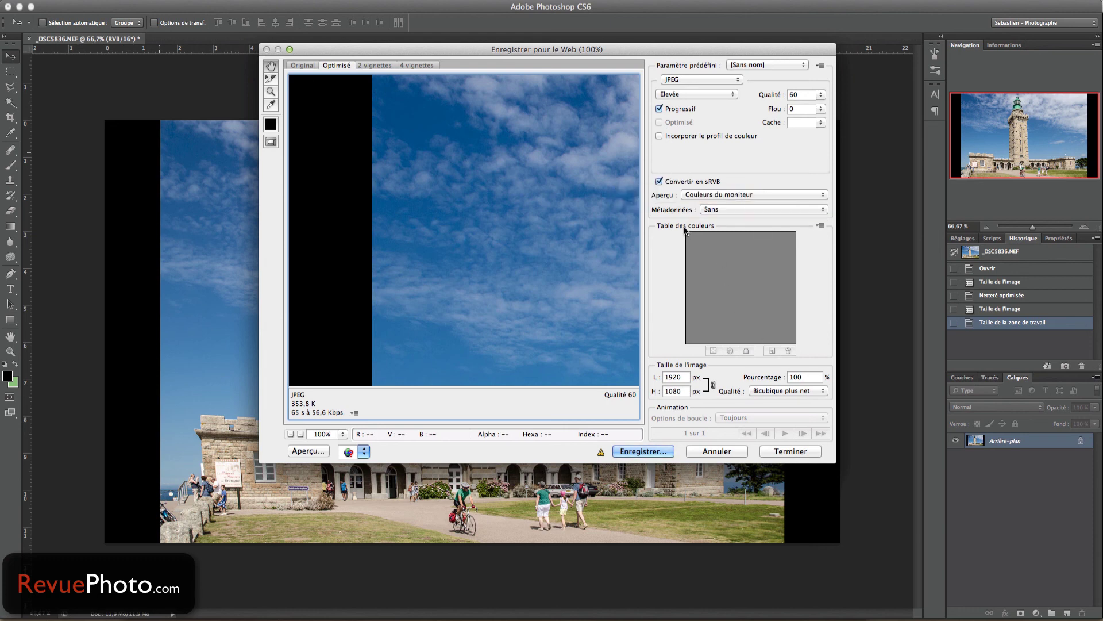
pyautogui.click(706, 452)
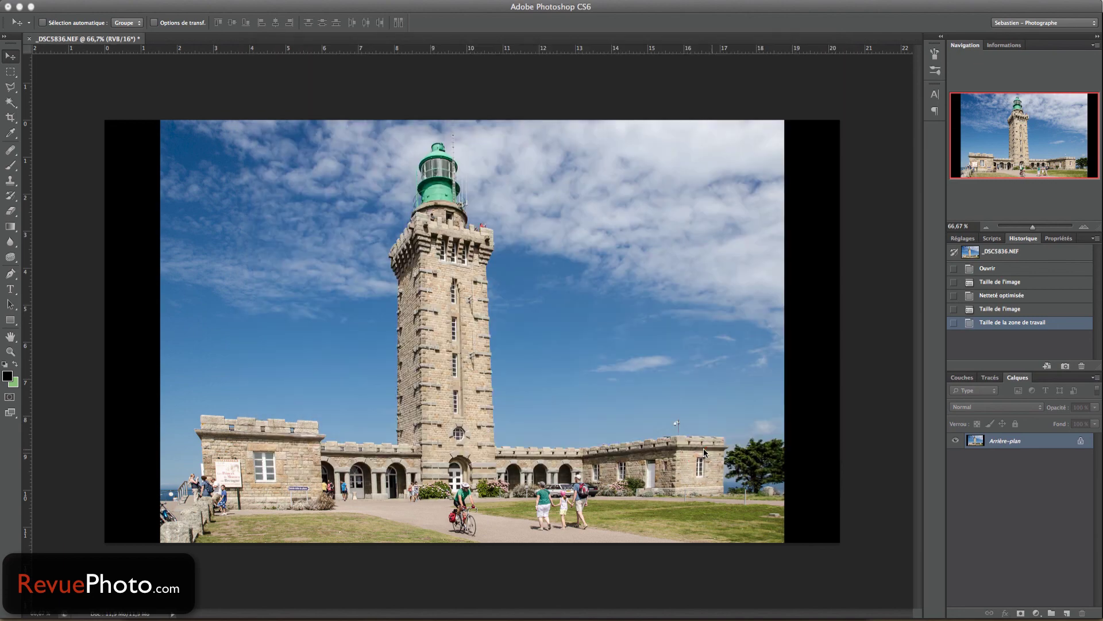